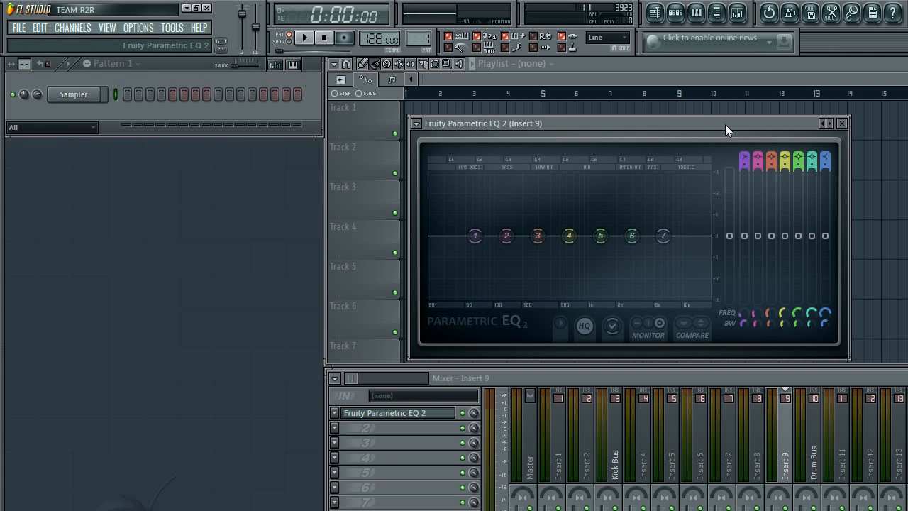
left_click_drag(725, 125, 720, 123)
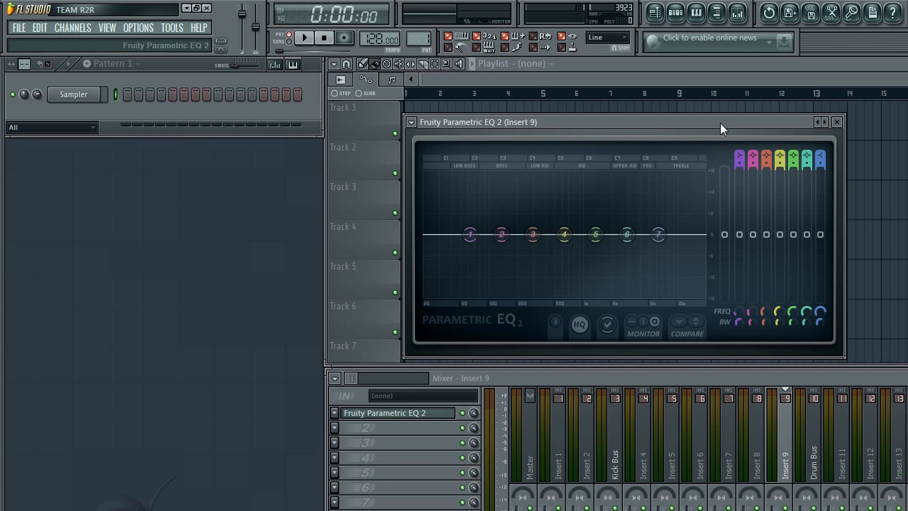
left_click_drag(721, 124, 747, 121)
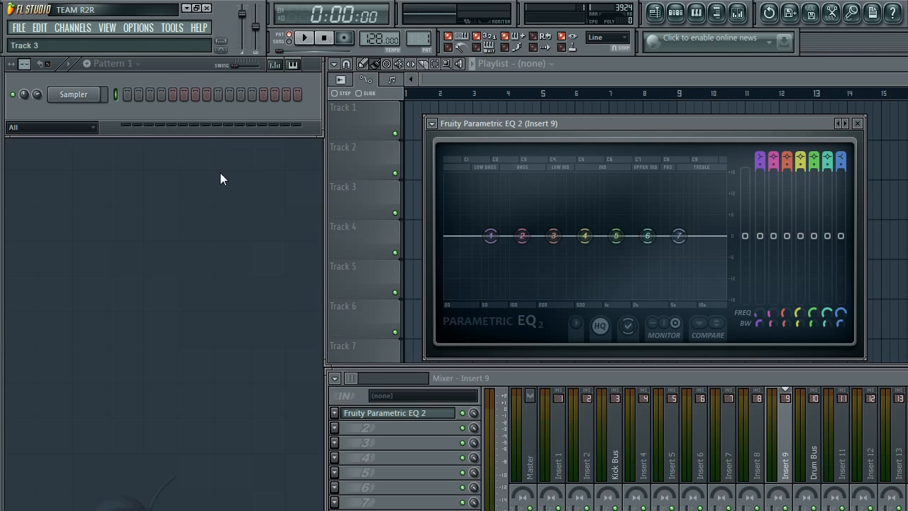
- Replace the Sampler channel with FL Keys and move its plugin window slightly lower
left_click(81, 100)
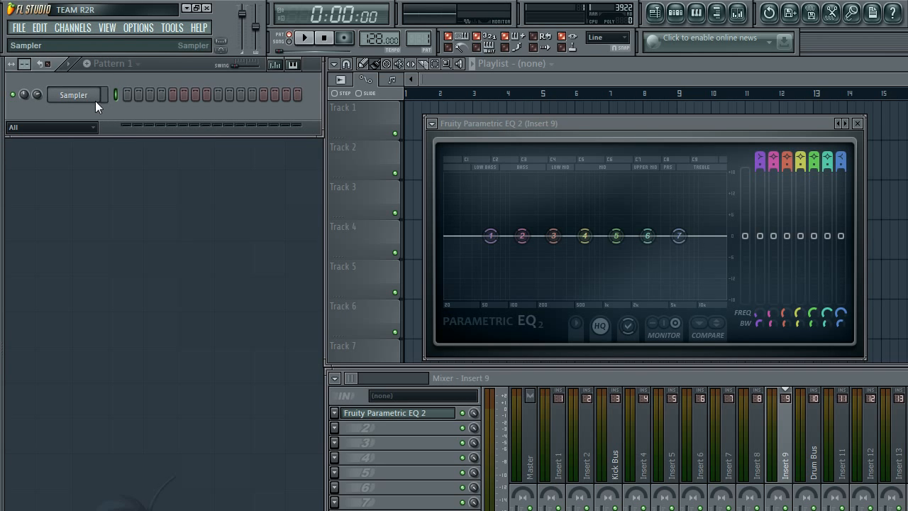
left_click(237, 407)
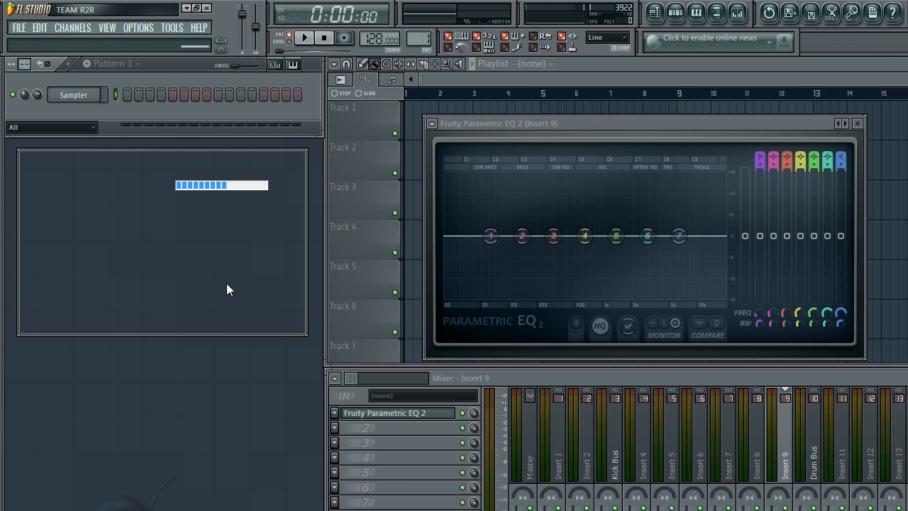
left_click_drag(208, 154, 216, 177)
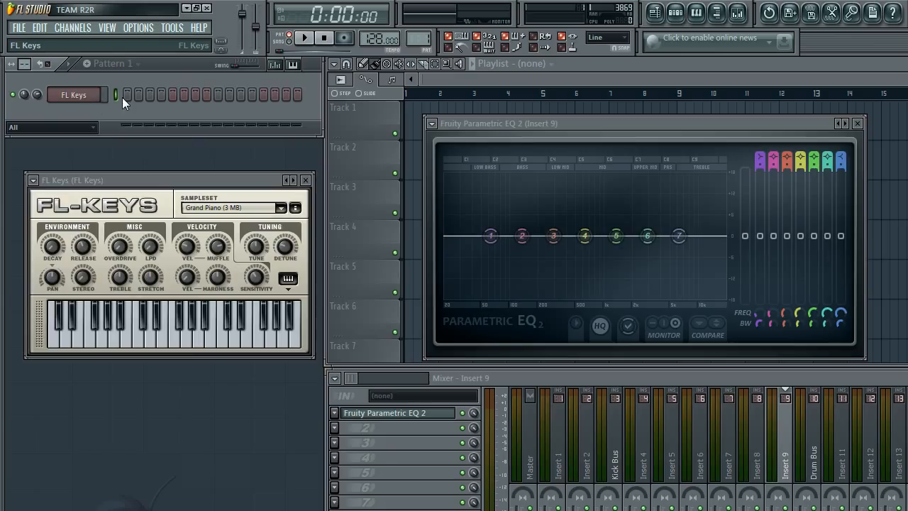
- Write a three-bar chord of C5, E5 and G5 in the FL Keys piano roll and play it back
key("F7")
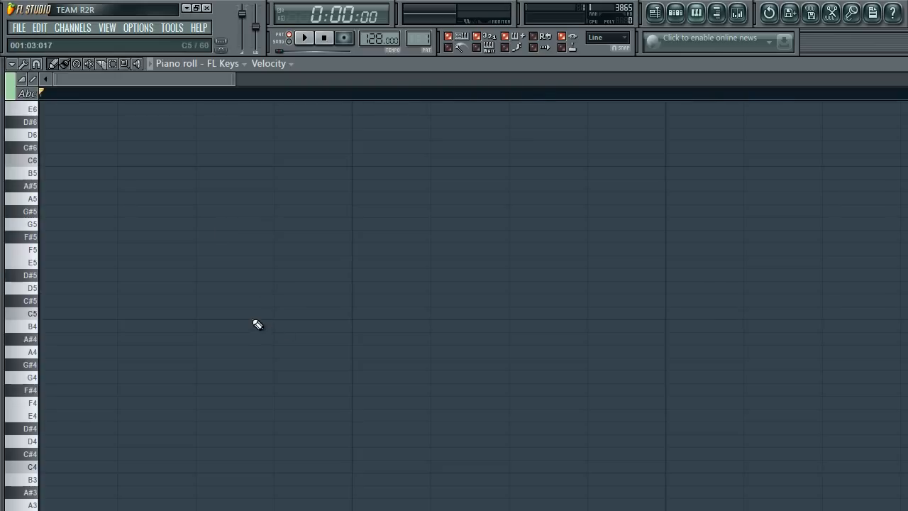
left_click(51, 313)
left_click(53, 261)
left_click(43, 224)
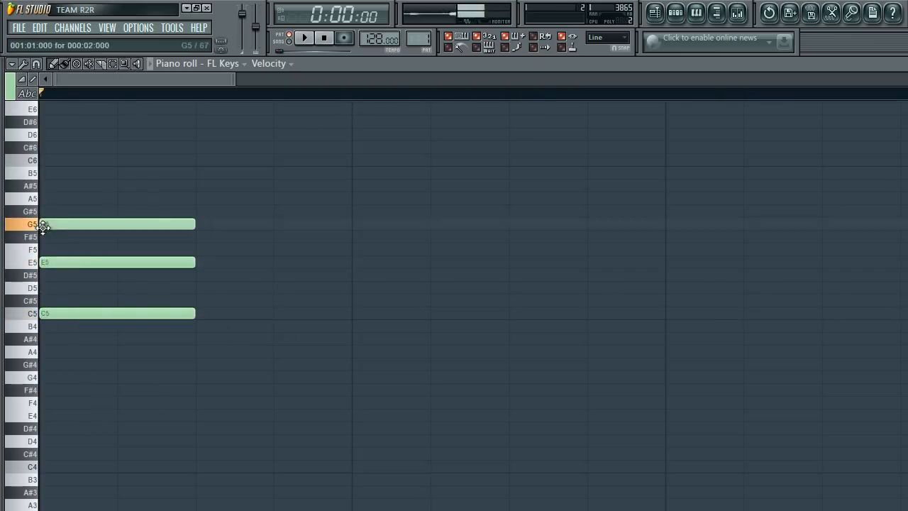
left_click_drag(244, 181, 907, 315)
key("space")
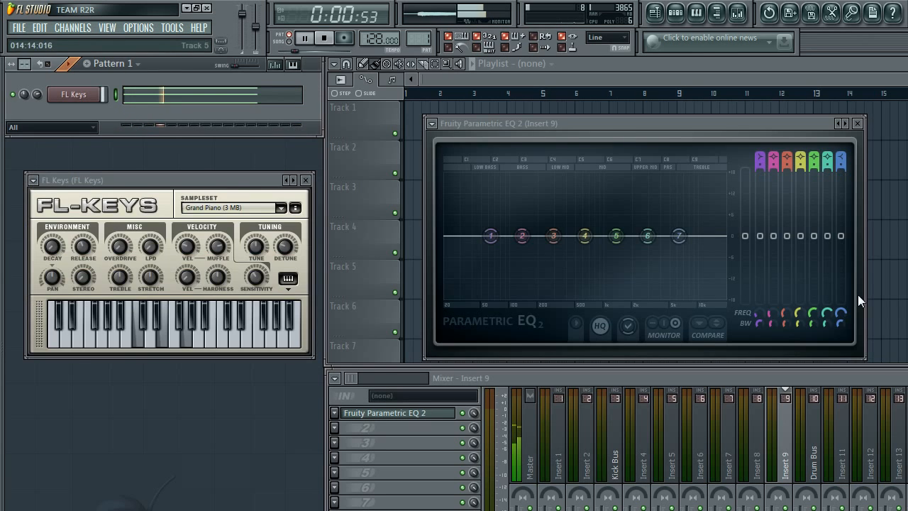
key("space")
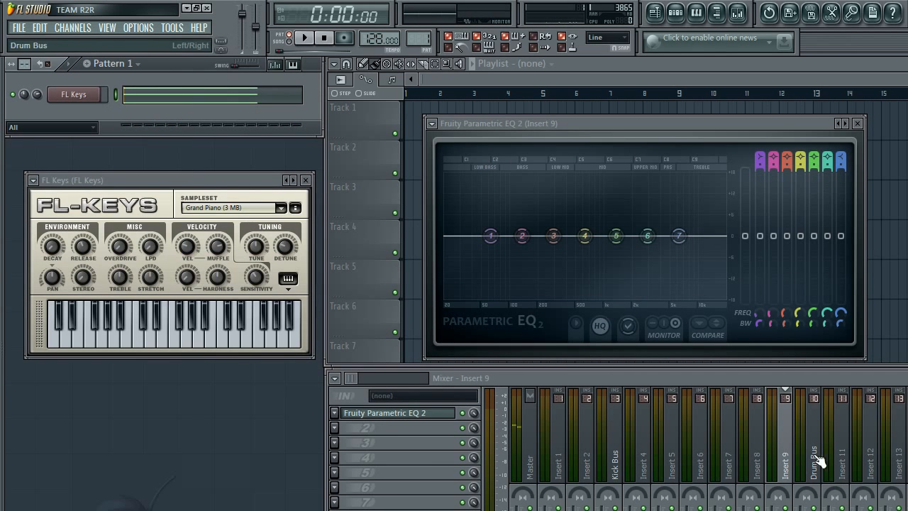
- Route the FL Keys channel to mixer insert 9 and play the chord through its equalizer
left_click(786, 462)
key("ctrl+l")
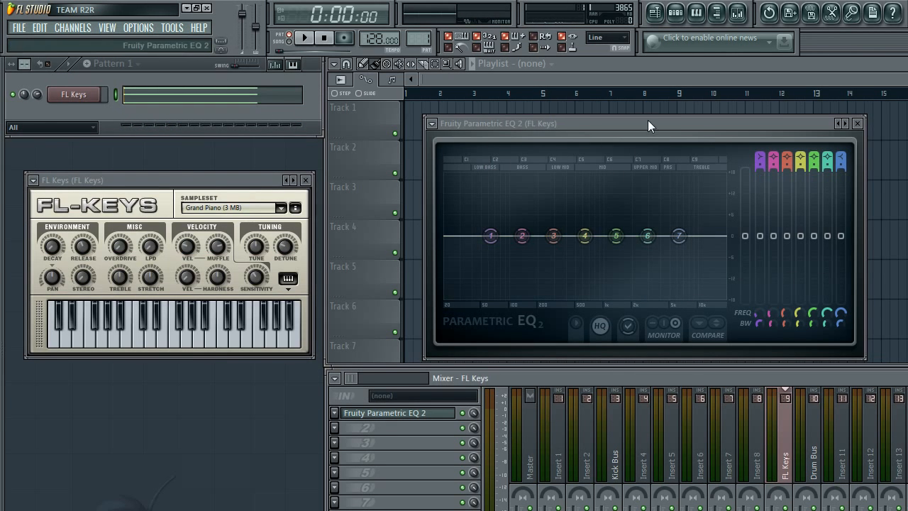
left_click_drag(659, 122, 617, 127)
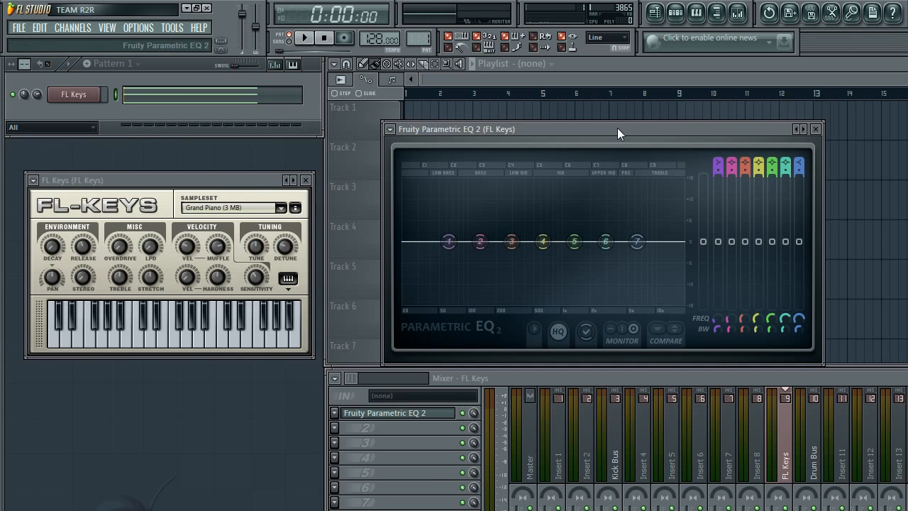
key("space")
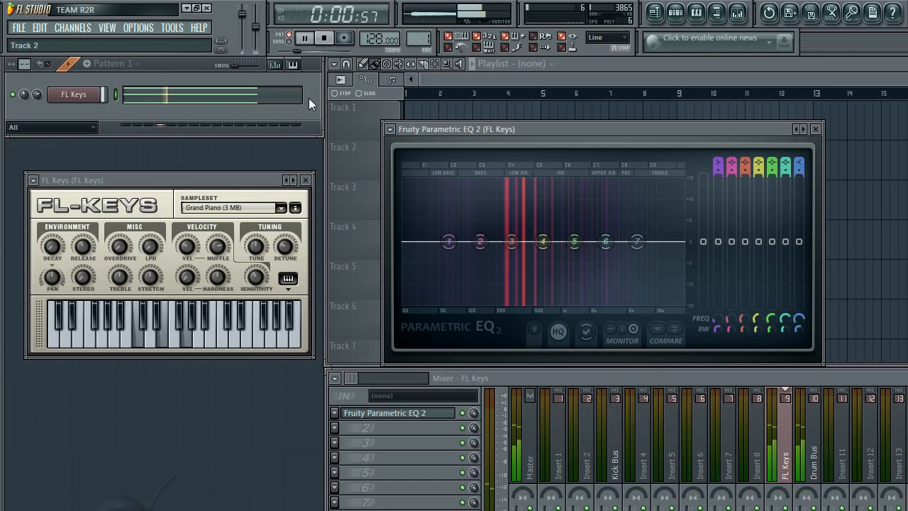
left_click(326, 39)
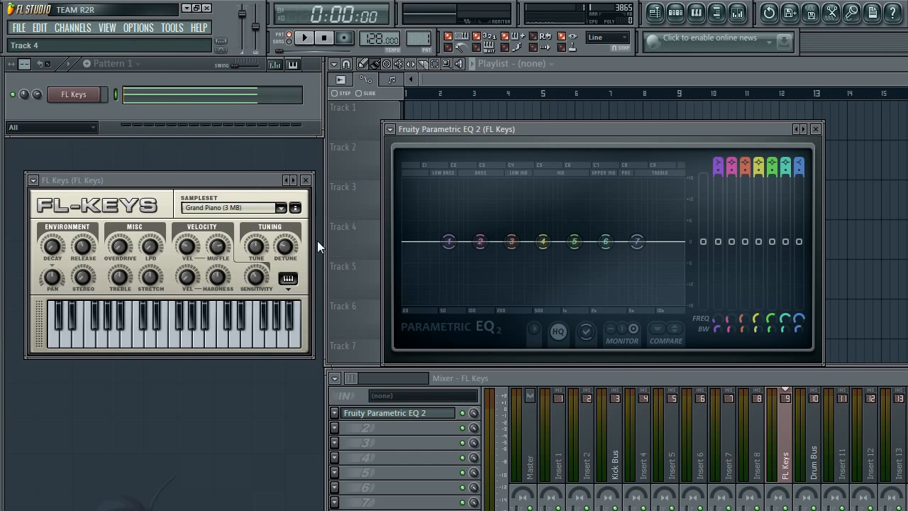
- Add three-bar C4, E4 and C3 notes below the FL Keys chord and play the fuller pattern
left_click(219, 95)
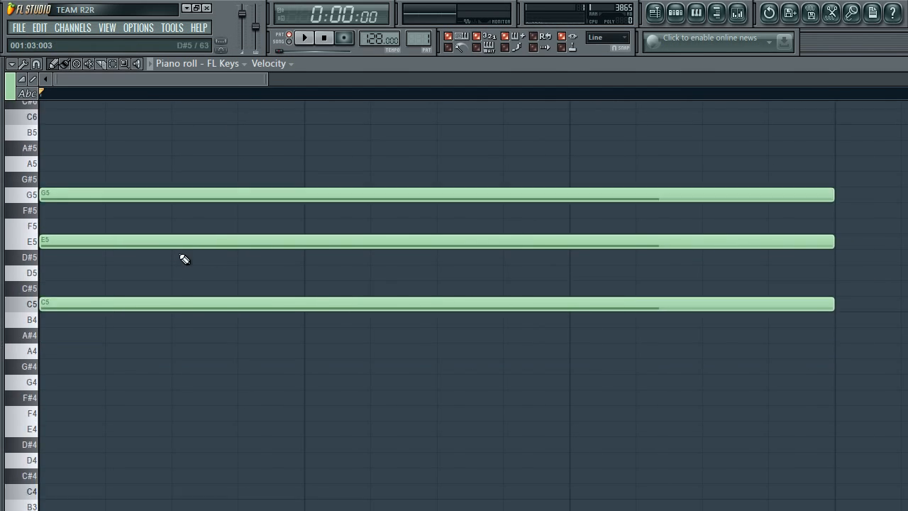
scroll(156, 284, "down", 2)
left_click(71, 366)
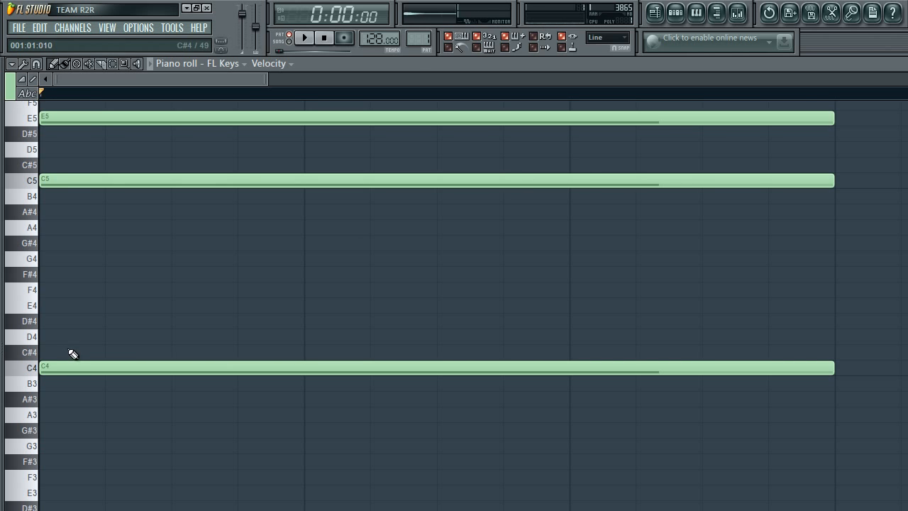
left_click(62, 306)
scroll(272, 383, "down", 1)
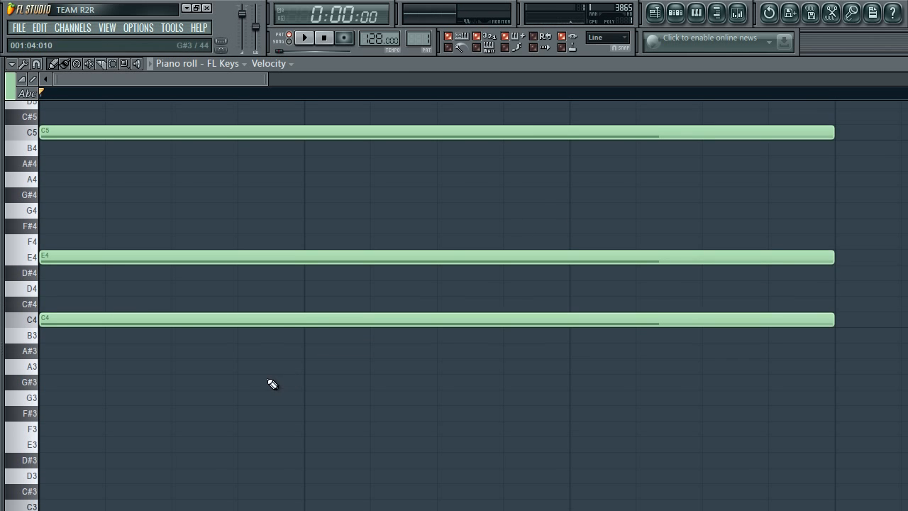
scroll(272, 383, "down", 1)
left_click(71, 460)
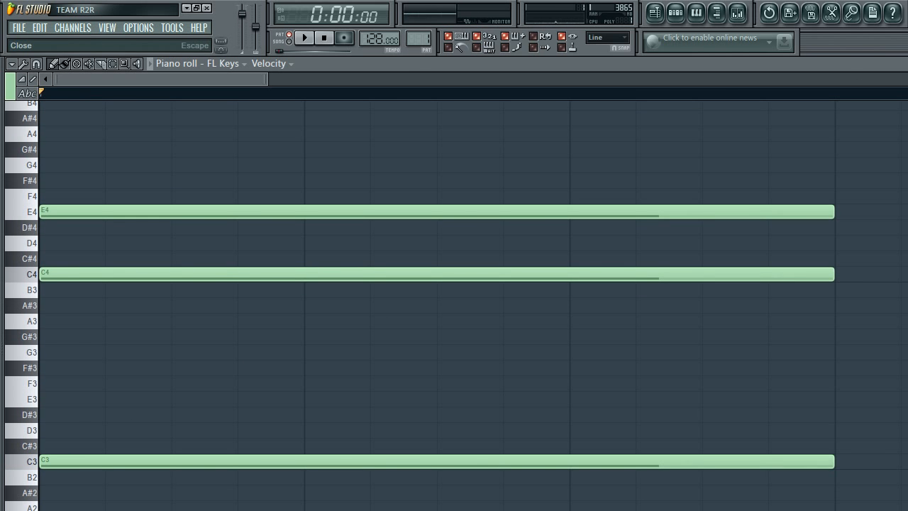
key("Escape")
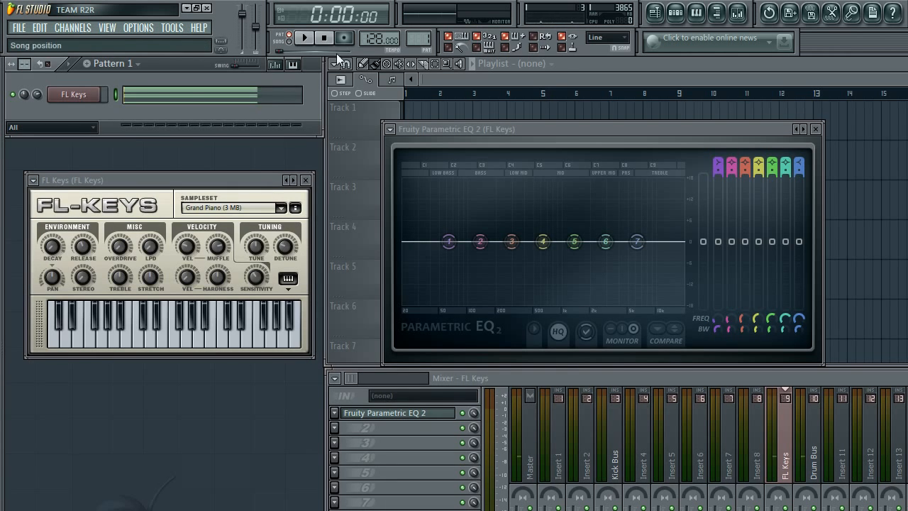
left_click(303, 38)
left_click(328, 39)
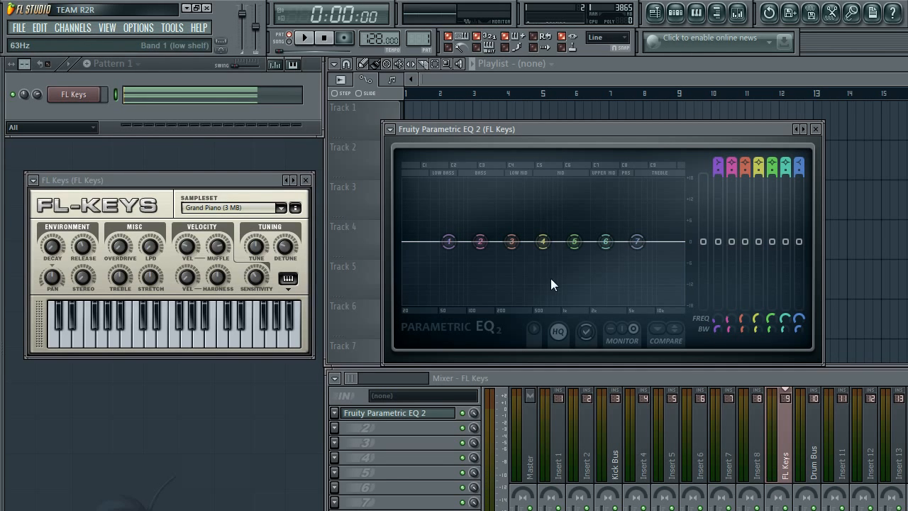
- Change equalizer band 1 to a high pass, steepen it to the Gentle 8 order and audition it
left_click(534, 323)
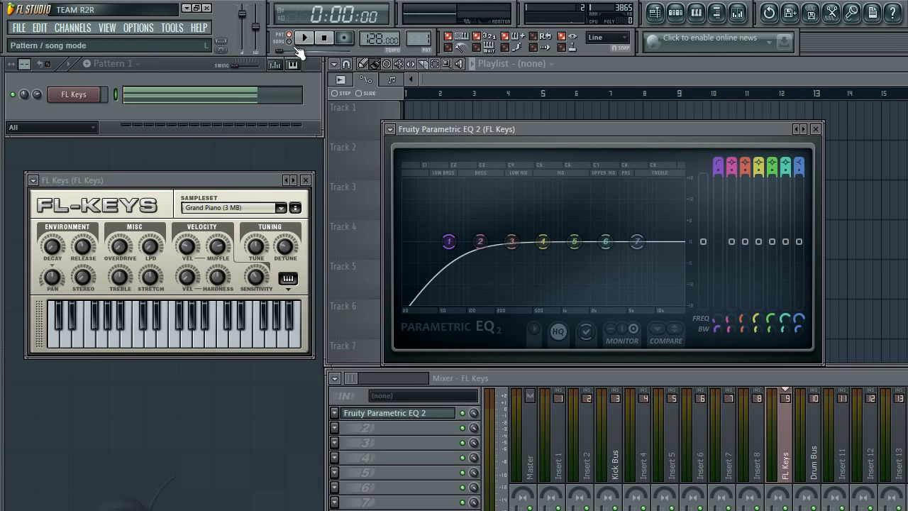
key("space")
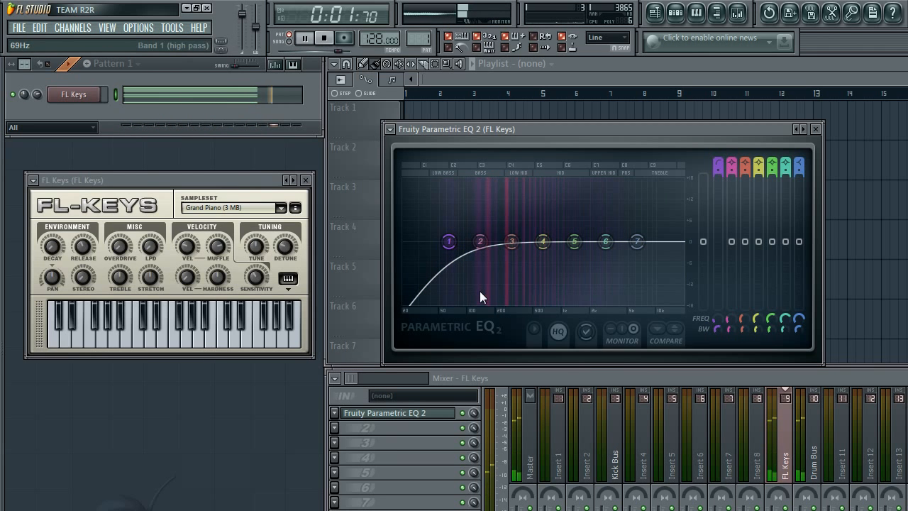
left_click(527, 374)
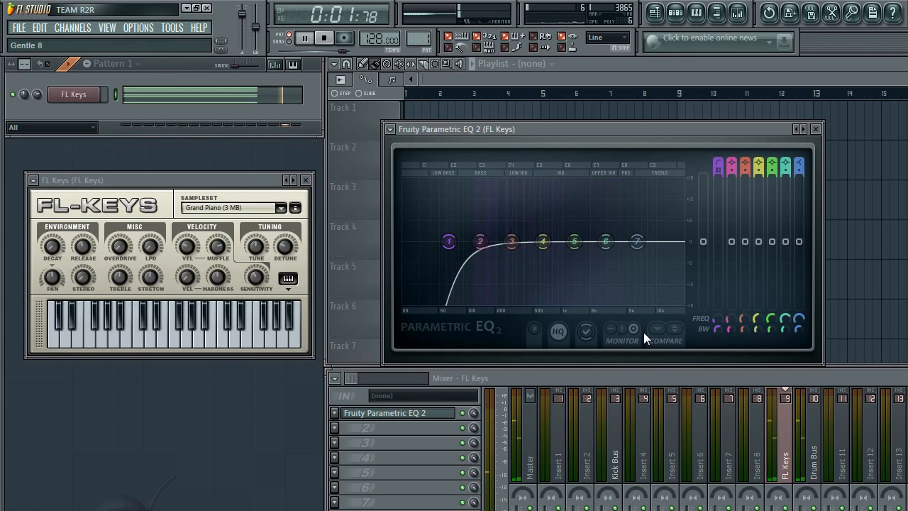
left_click(324, 37)
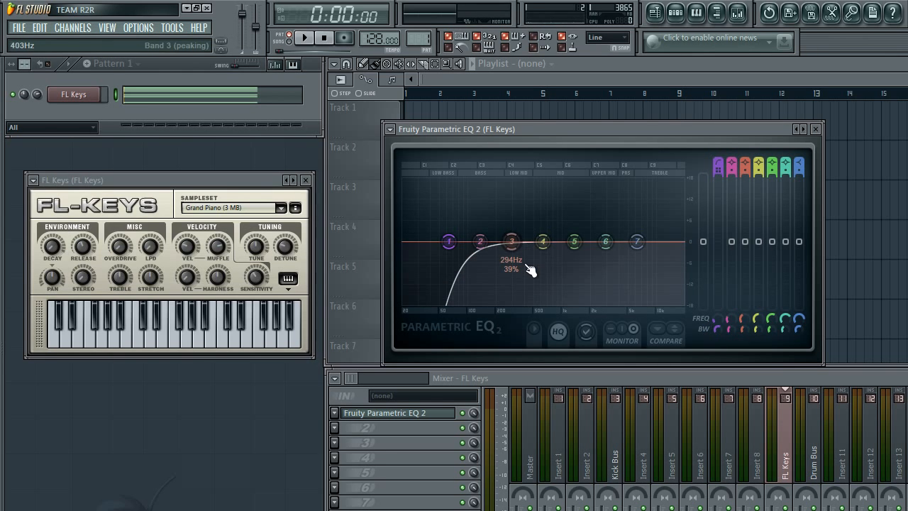
- Boost equalizer band 3 in the low mids by about 15 dB and narrow its bandwidth into a sharp peak
mouse_move(511, 241)
left_mouse_down()
mouse_move(532, 242)
mouse_move(524, 242)
left_mouse_up()
left_click_drag(524, 243, 522, 189)
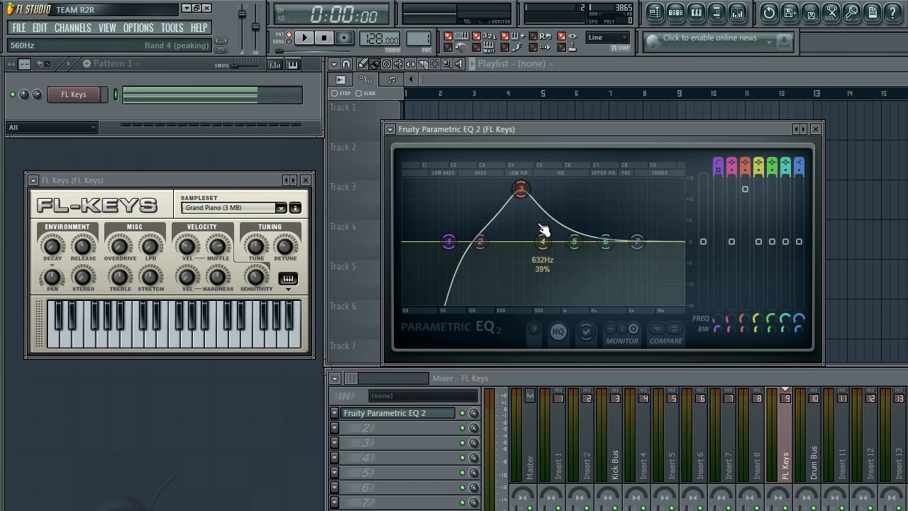
left_click_drag(744, 328, 744, 360)
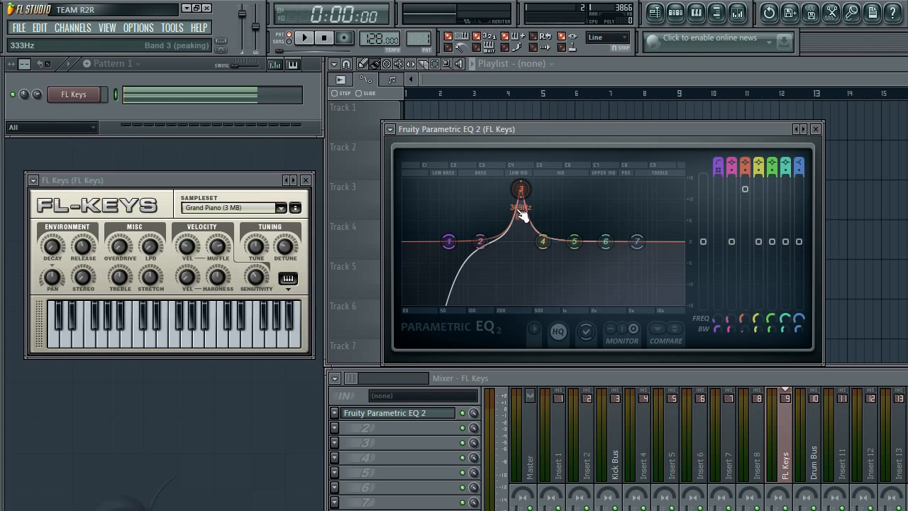
- Shift band 3's peak slightly higher in frequency during playback and cut the band to about -6 dB
left_click(302, 40)
mouse_move(521, 189)
left_mouse_down()
mouse_move(503, 188)
mouse_move(525, 189)
left_mouse_up()
left_click_drag(742, 319, 743, 316)
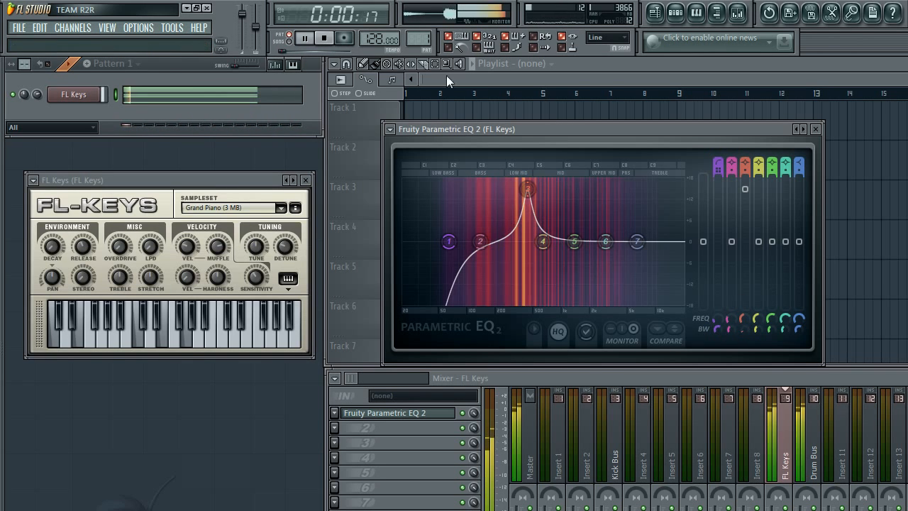
left_click_drag(745, 189, 746, 267)
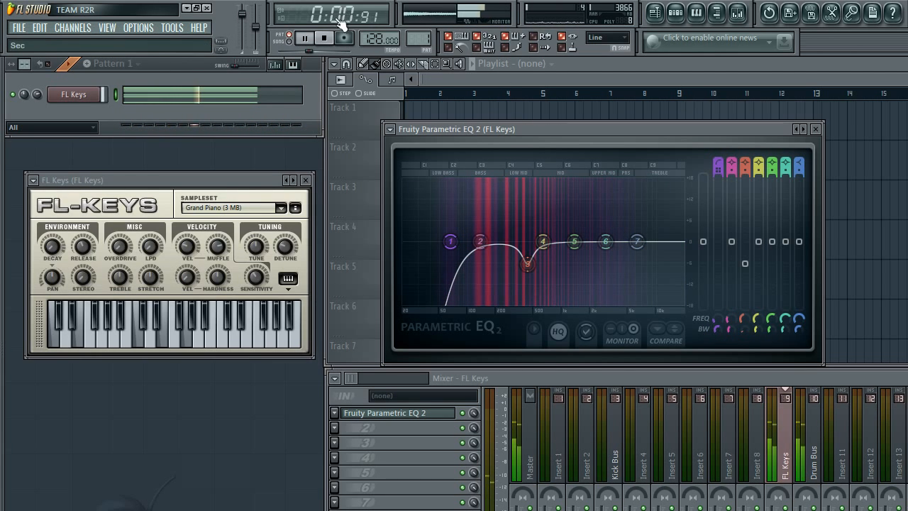
key("space")
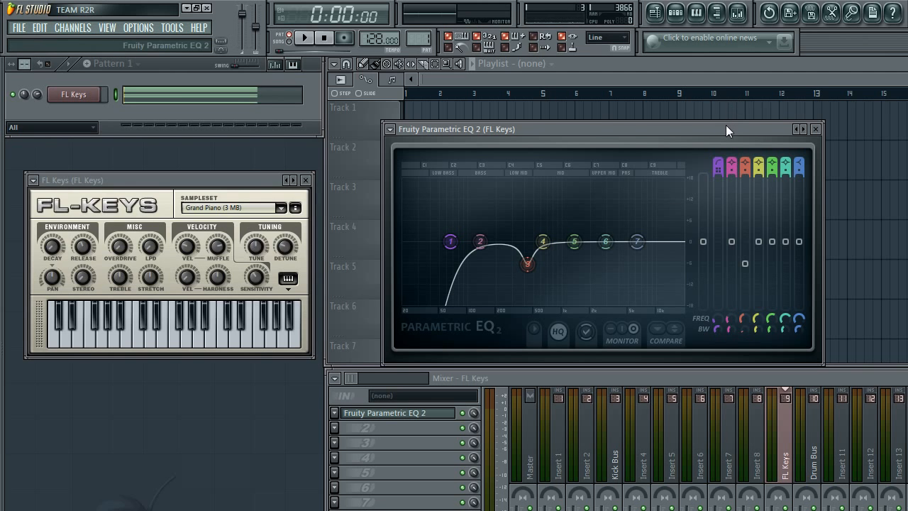
left_click_drag(729, 128, 711, 120)
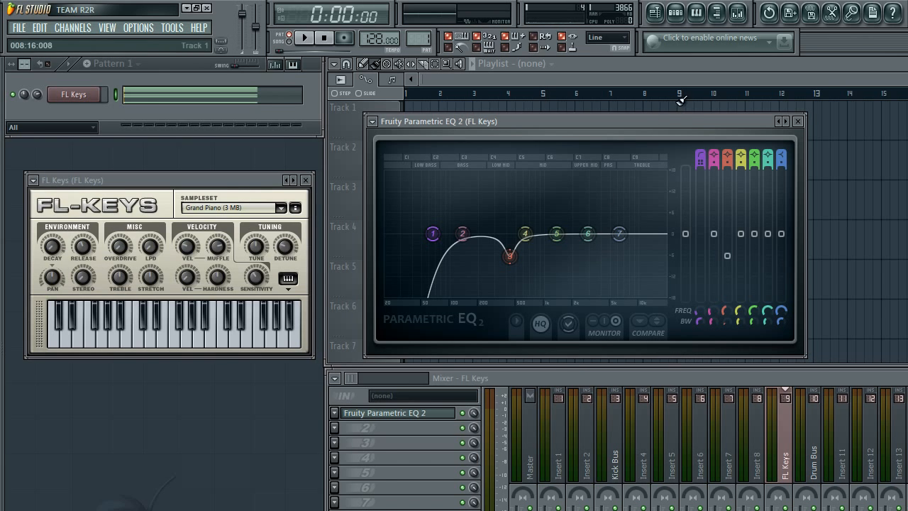
left_click_drag(684, 116, 672, 110)
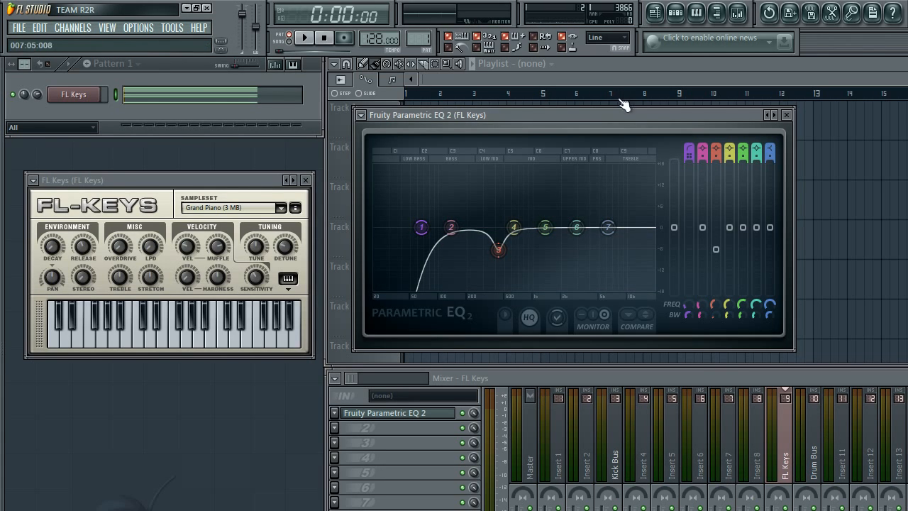
left_click_drag(619, 110, 620, 107)
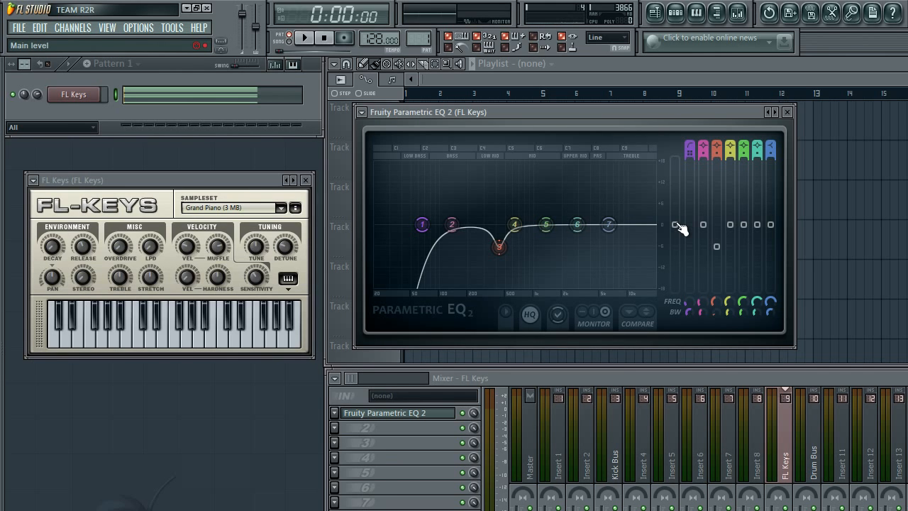
- Audition the equalized pattern, raise the equalizer's main level by about 2 dB and play it again
left_click(304, 38)
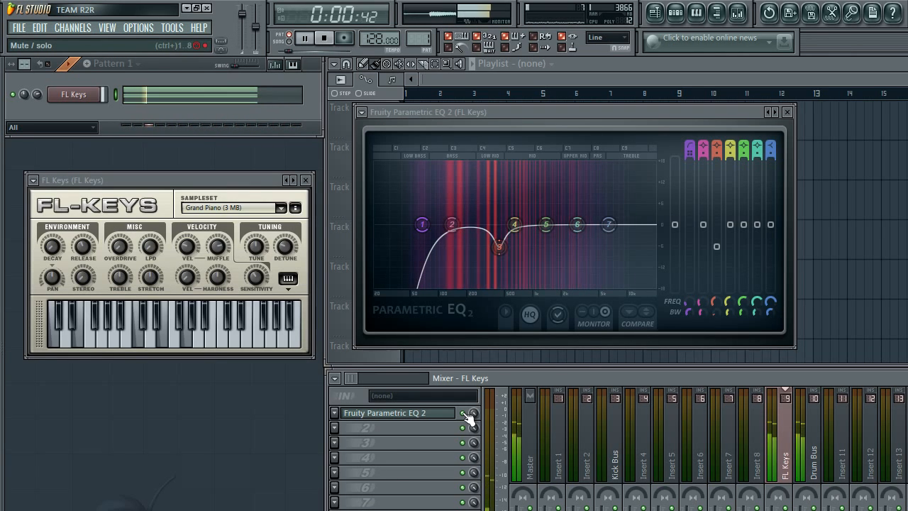
left_click(324, 38)
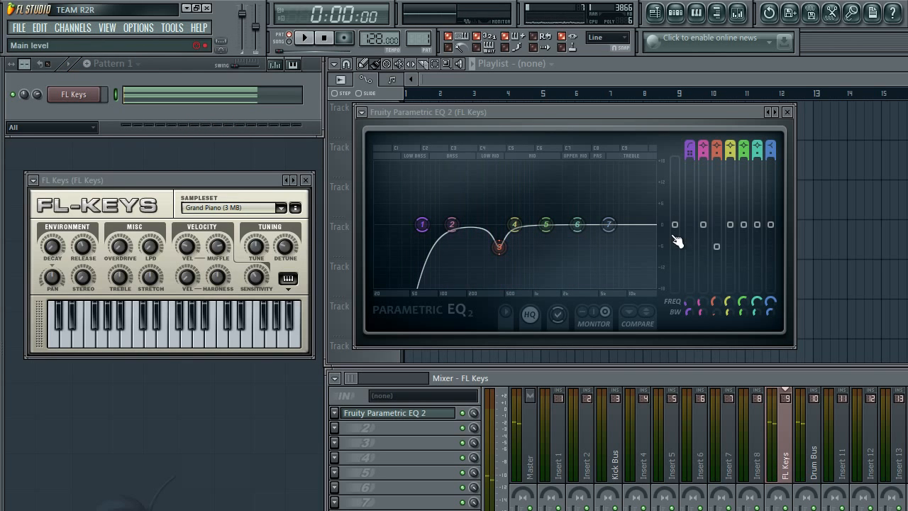
left_click_drag(678, 227, 674, 218)
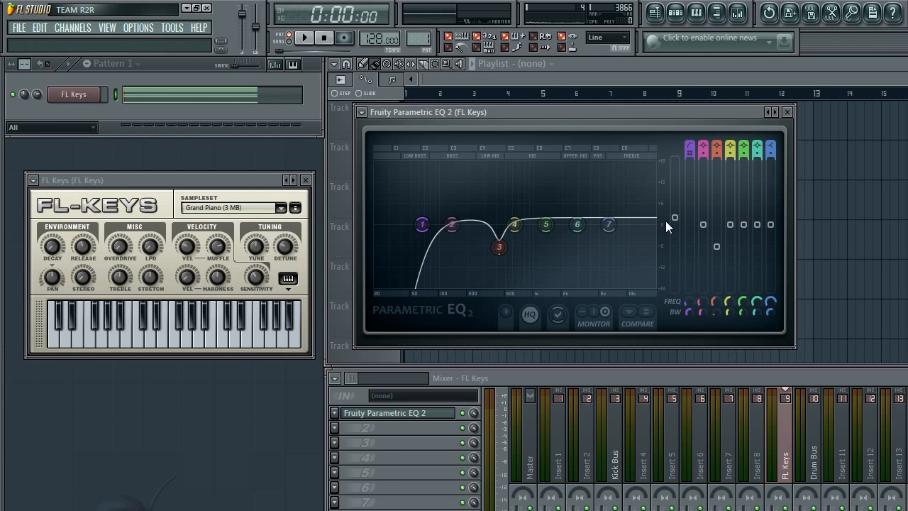
left_click(305, 37)
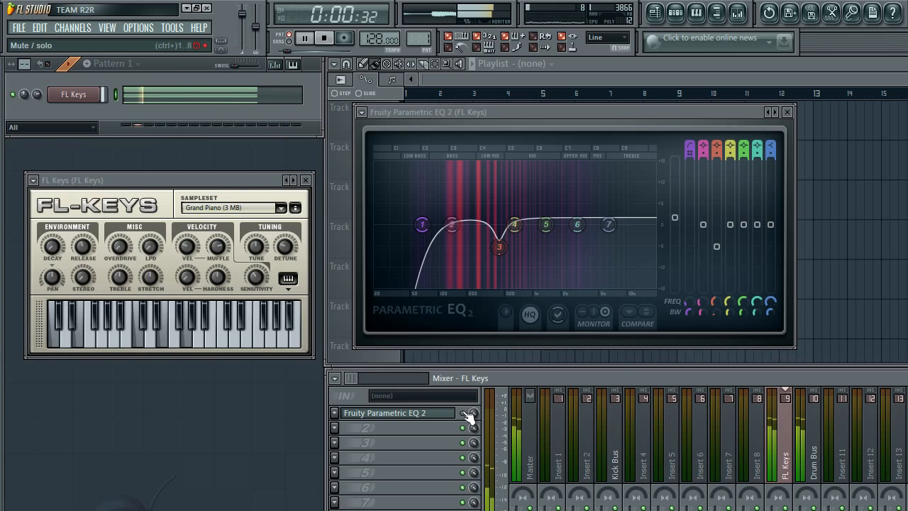
- Stop playback, shift equalizer bands 5 and 6 slightly higher in frequency, and cut band 6 to about -3.1 dB around 3452 Hz
key("space")
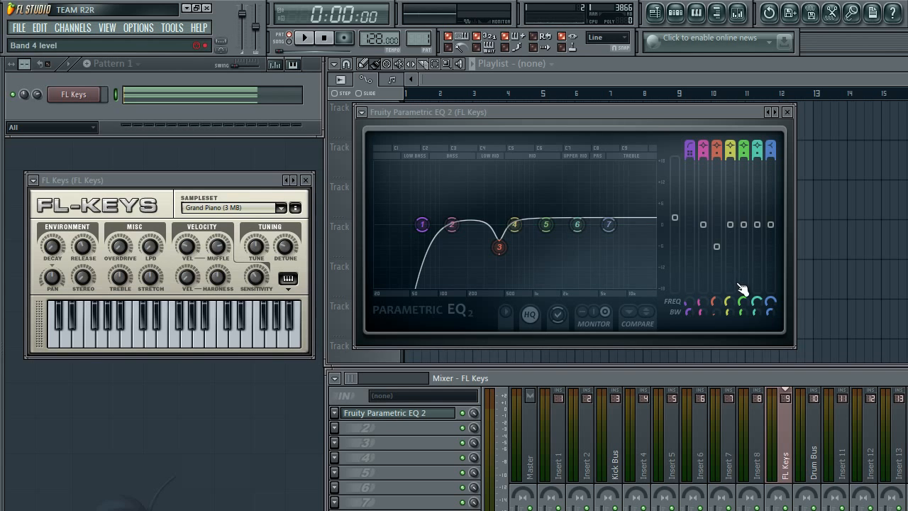
left_click_drag(743, 301, 756, 302)
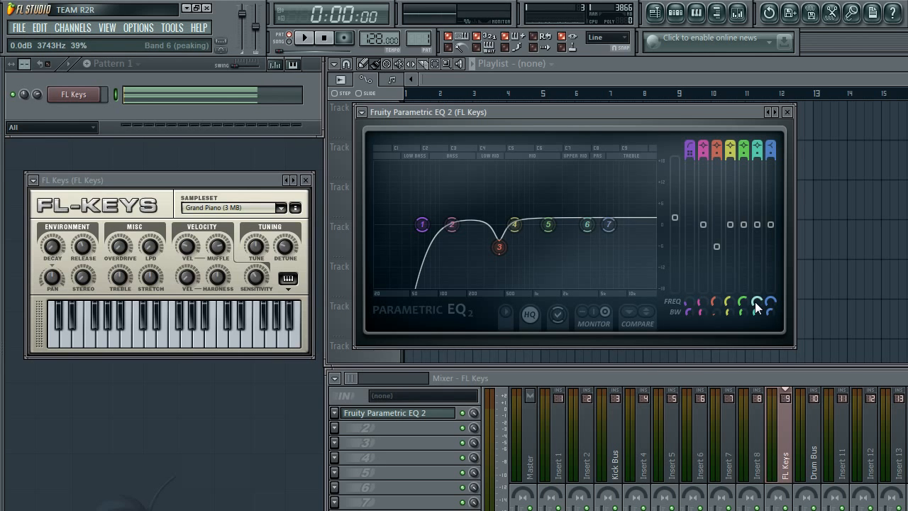
left_click_drag(756, 301, 756, 303)
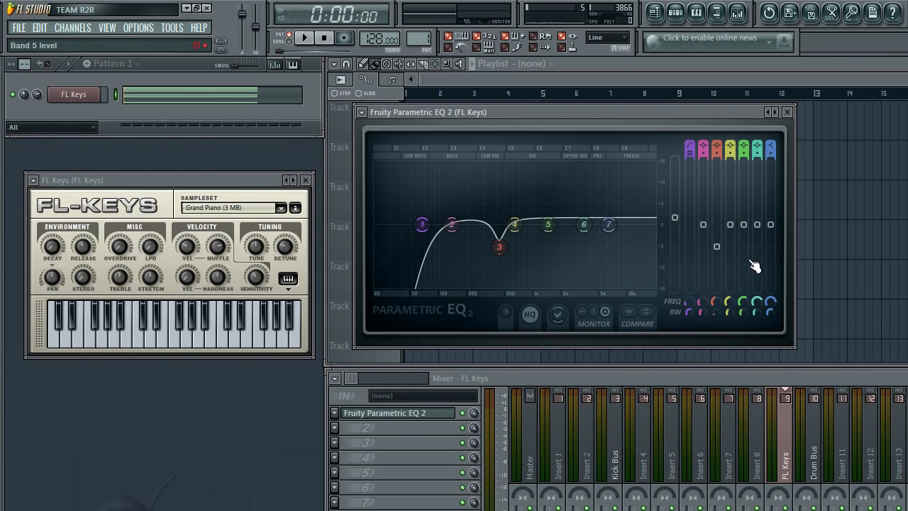
left_click_drag(757, 244, 761, 243)
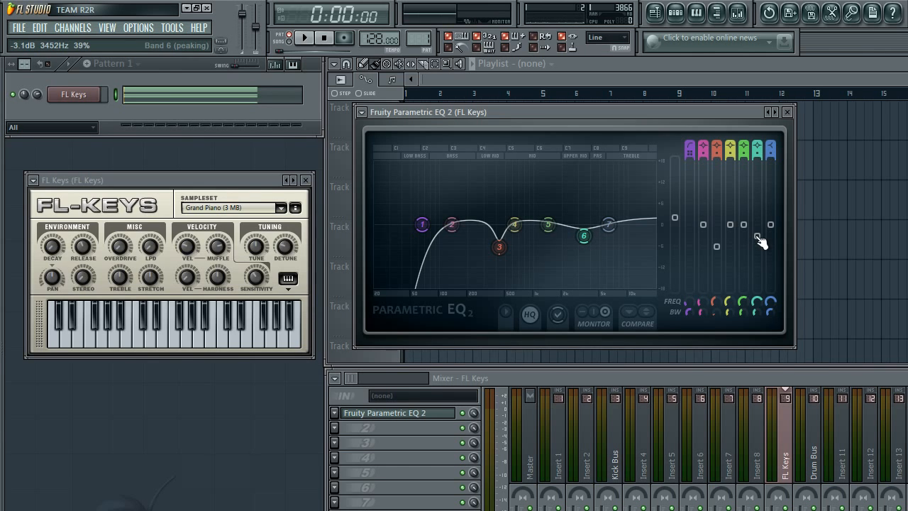
- Narrow equalizer band 6's bandwidth to 0% and shift its dip slightly higher in frequency
left_click_drag(756, 312, 756, 322)
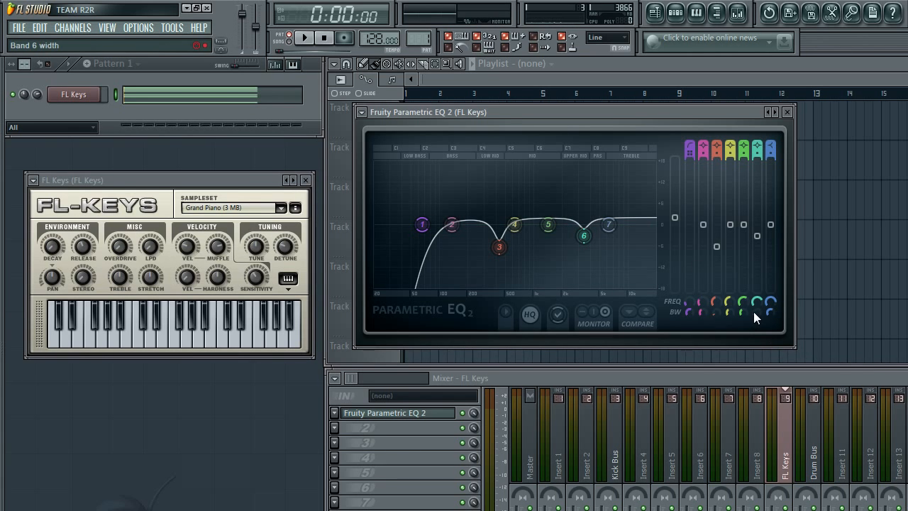
scroll(754, 311, "down", 3)
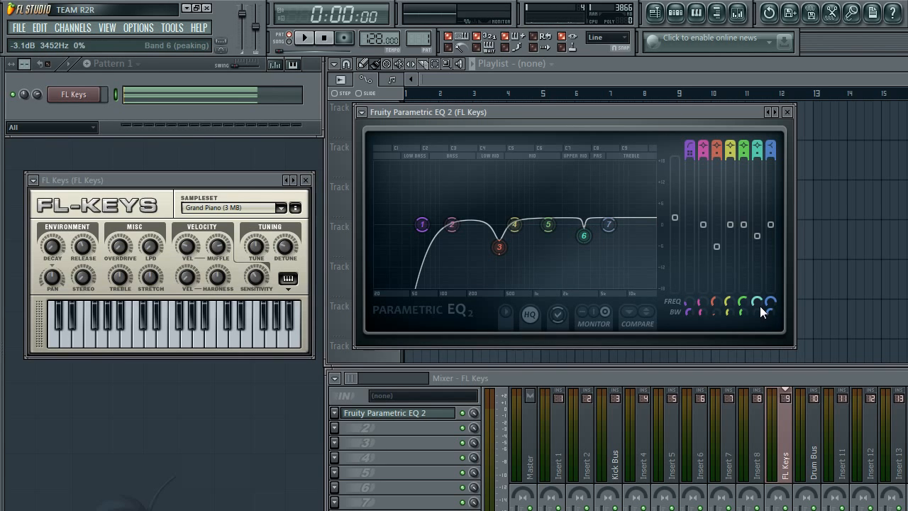
scroll(758, 311, "up", 2)
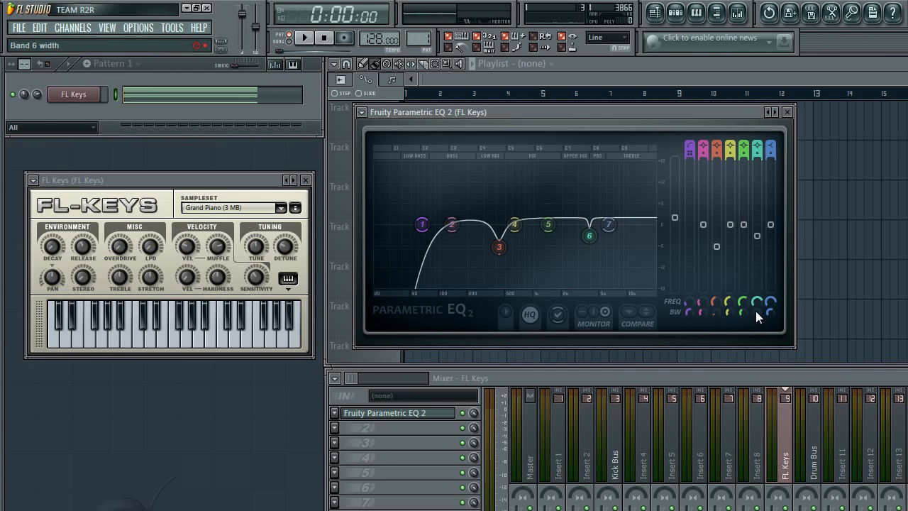
- Widen equalizer band 6's dip again, shift it lower in frequency and return the band's level to about 0 dB
scroll(755, 310, "up", 5)
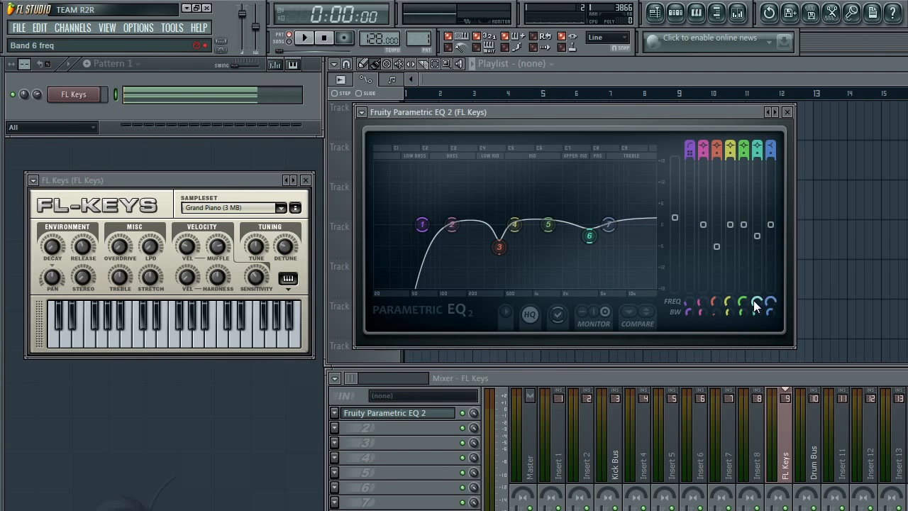
left_click_drag(755, 301, 756, 307)
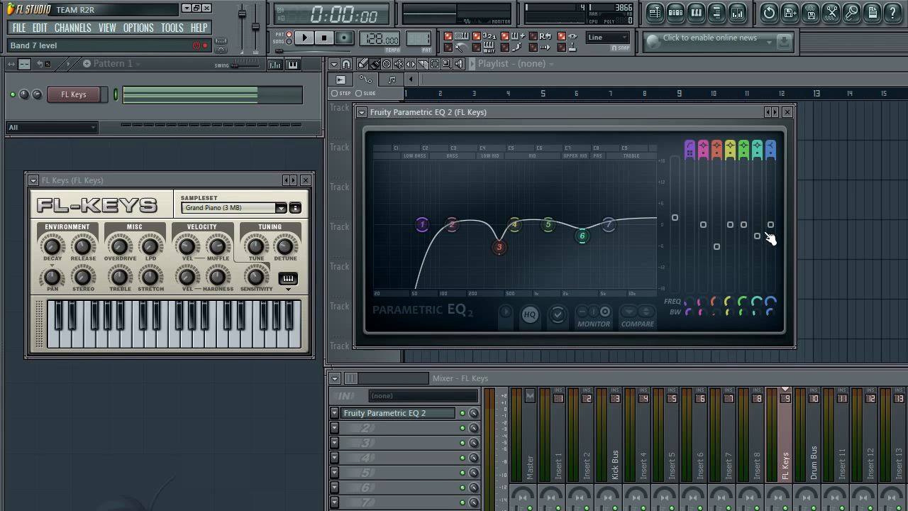
left_click_drag(758, 236, 757, 225)
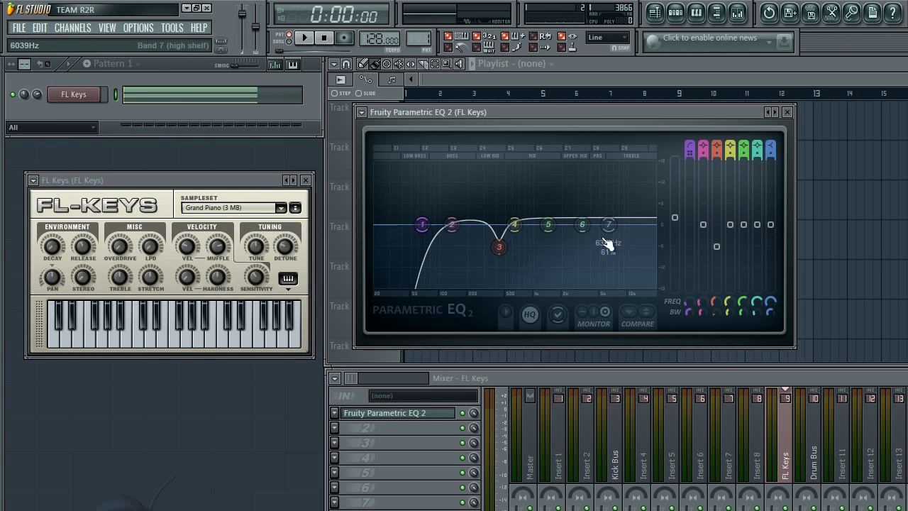